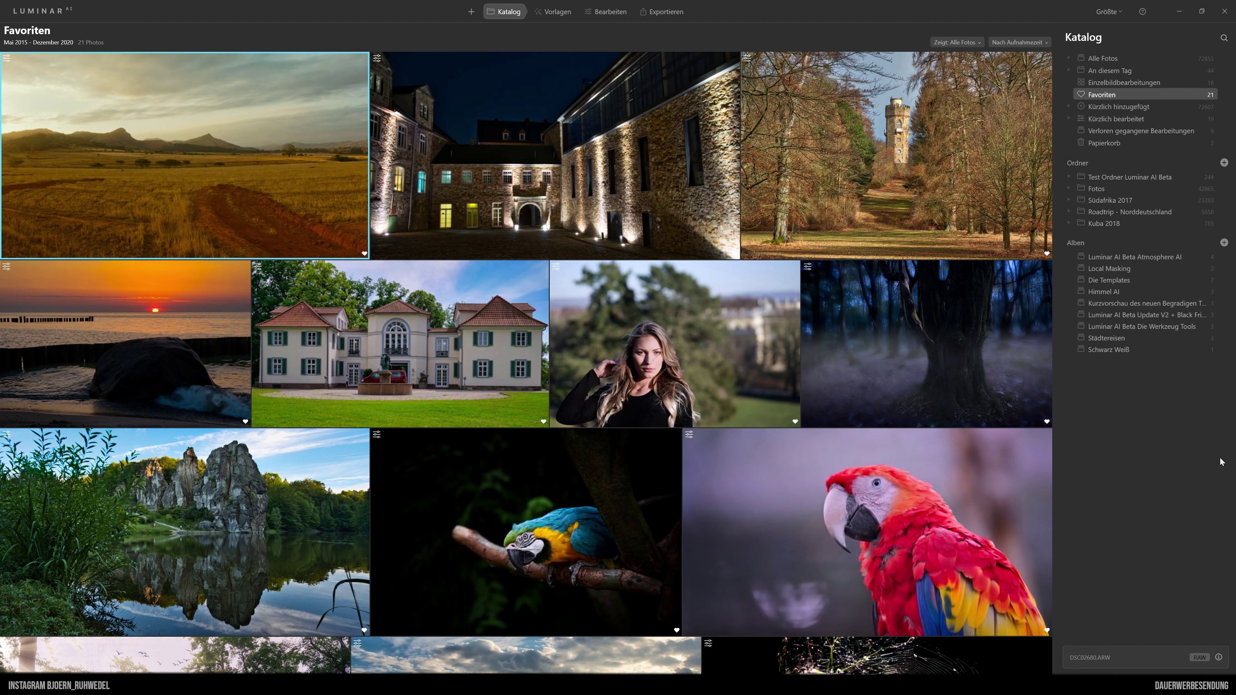
Open the golden savanna photo in the Bearbeiten edit view to show the Kreativ, Porträt and Professional tools
{"action": "left_click", "coordinate": [606, 11]}
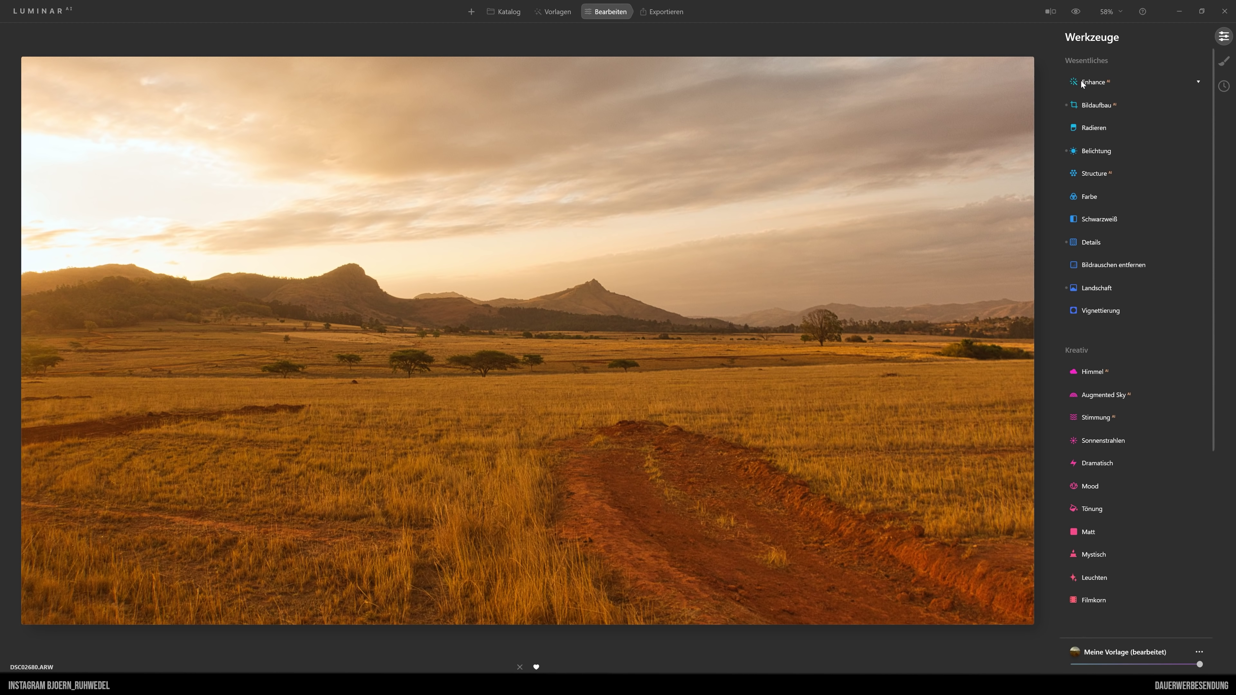
{"action": "scroll", "coordinate": [1119, 390], "scroll_direction": "down", "scroll_amount": 5}
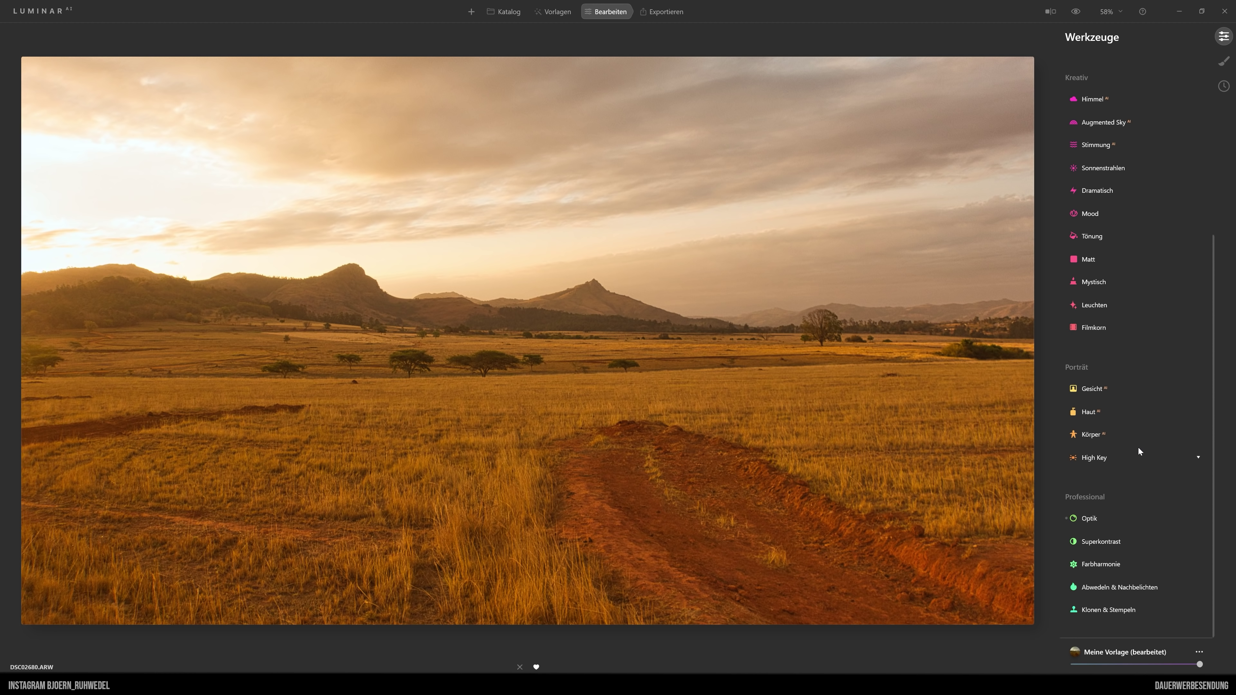
{"action": "scroll", "coordinate": [1138, 449], "scroll_direction": "up", "scroll_amount": 5}
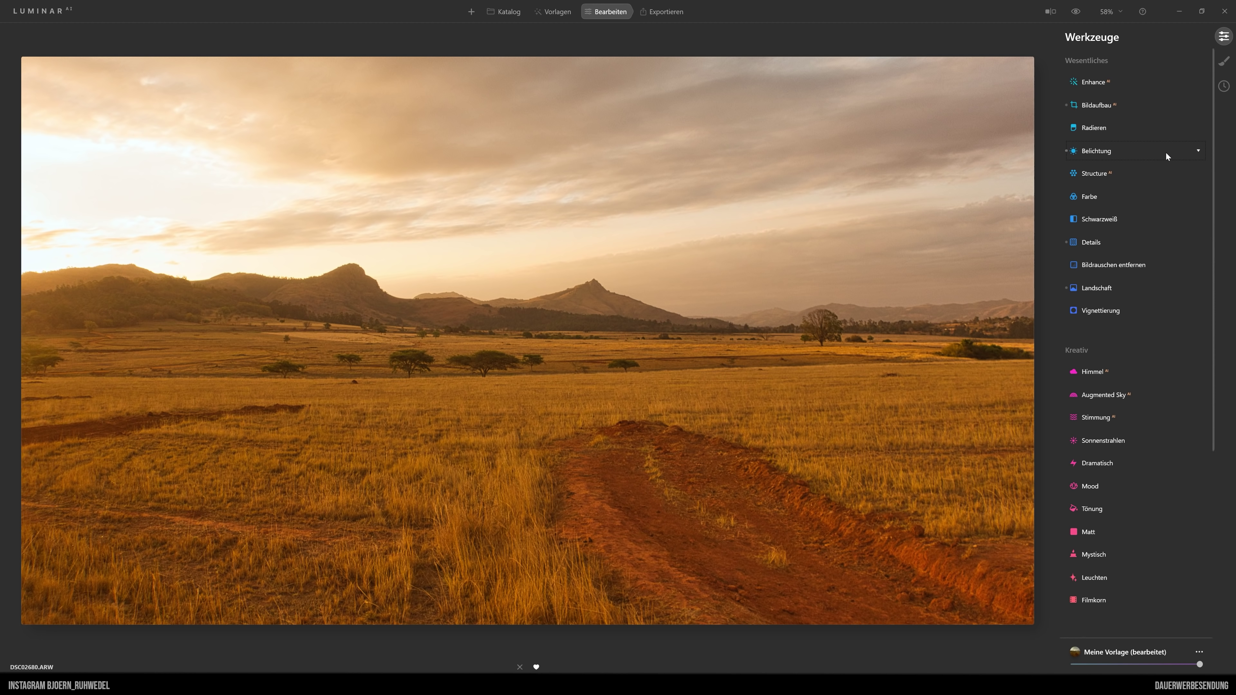
{"action": "scroll", "coordinate": [1146, 228], "scroll_direction": "down", "scroll_amount": 3}
{"action": "scroll", "coordinate": [1145, 239], "scroll_direction": "down", "scroll_amount": 2}
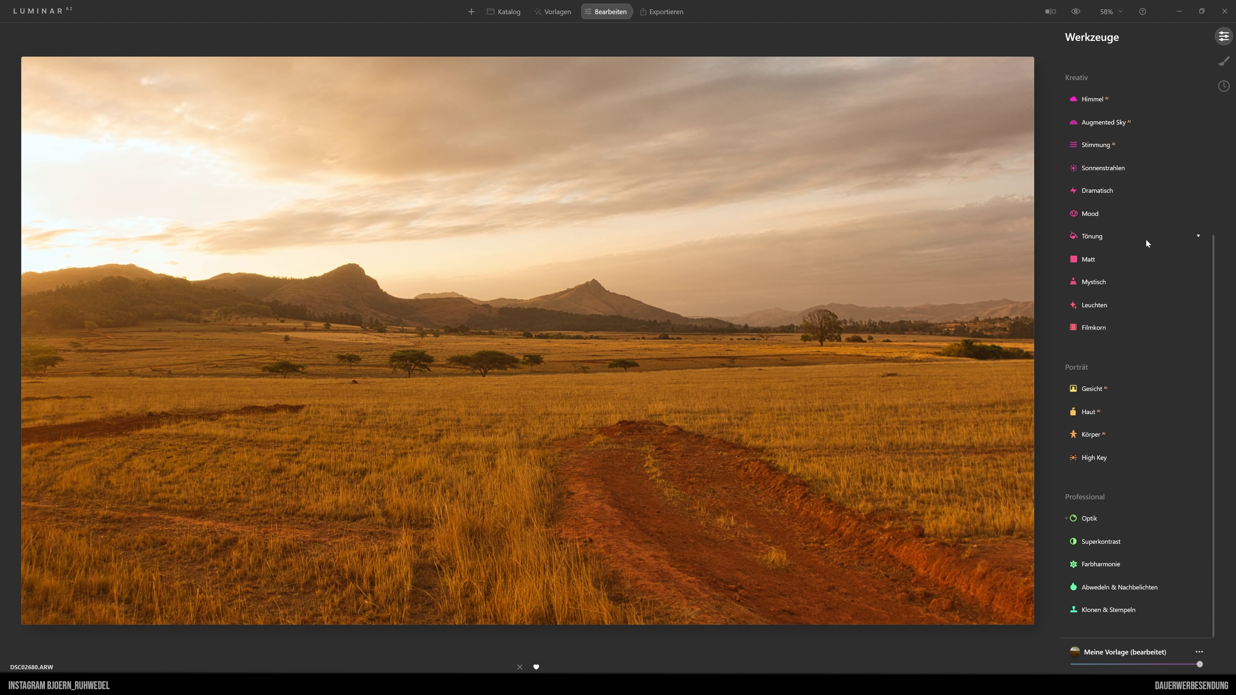
{"action": "scroll", "coordinate": [1156, 300], "scroll_direction": "up", "scroll_amount": 3}
{"action": "scroll", "coordinate": [1157, 301], "scroll_direction": "up", "scroll_amount": 2}
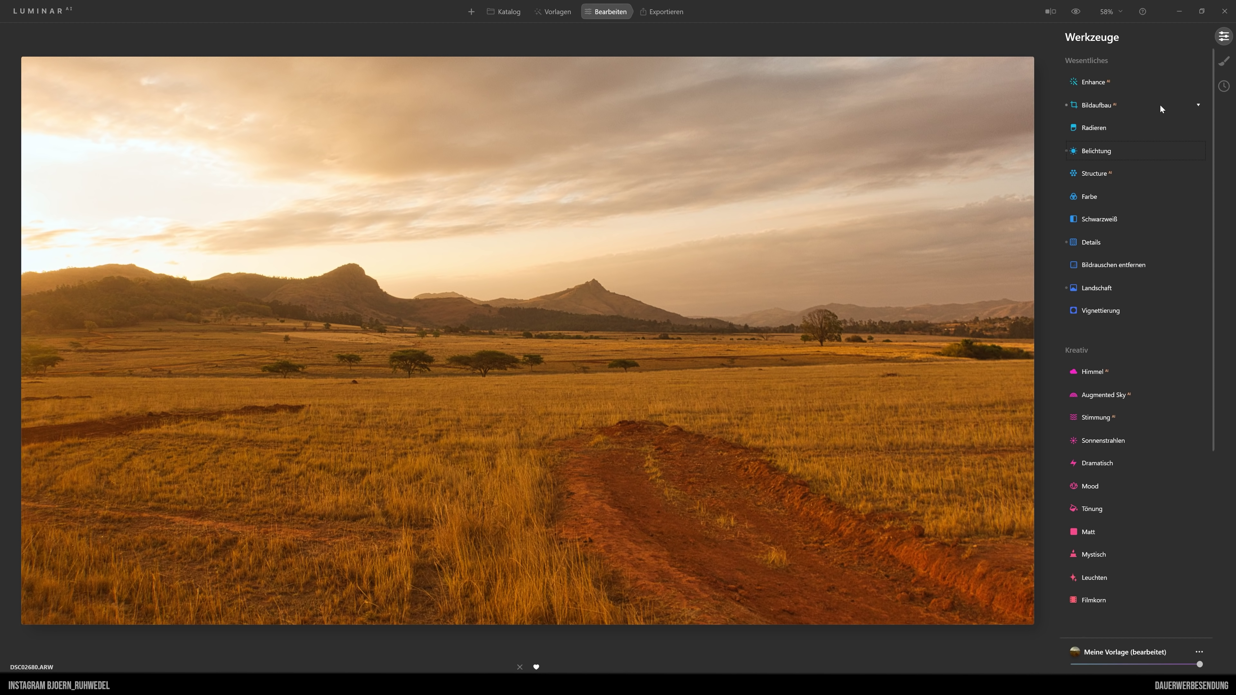
{"action": "scroll", "coordinate": [1143, 164], "scroll_direction": "down", "scroll_amount": 5}
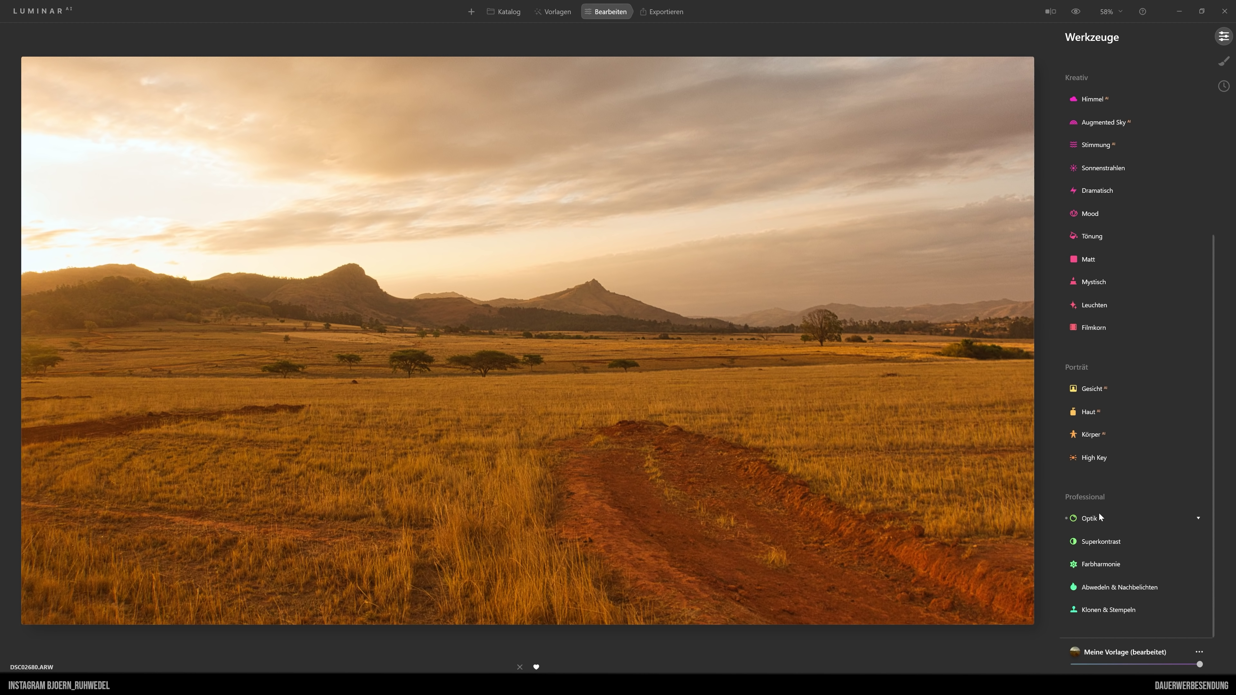
{"action": "scroll", "coordinate": [1120, 196], "scroll_direction": "up", "scroll_amount": 2}
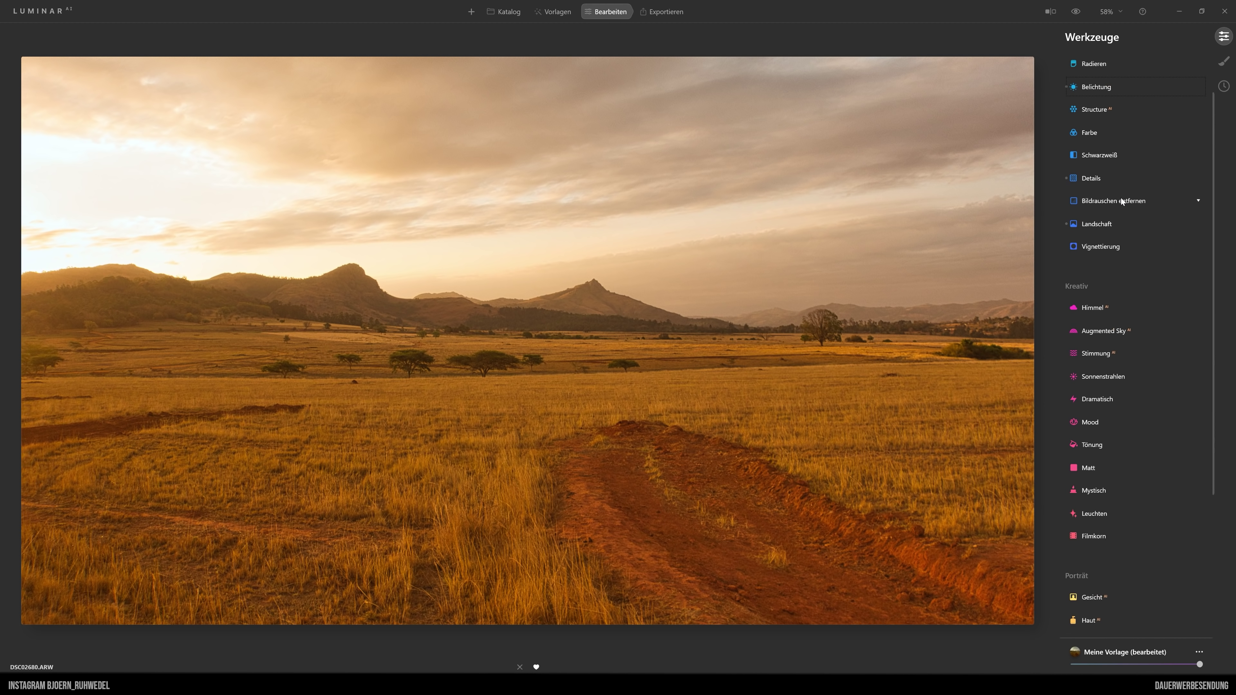
{"action": "scroll", "coordinate": [1121, 194], "scroll_direction": "up", "scroll_amount": 3}
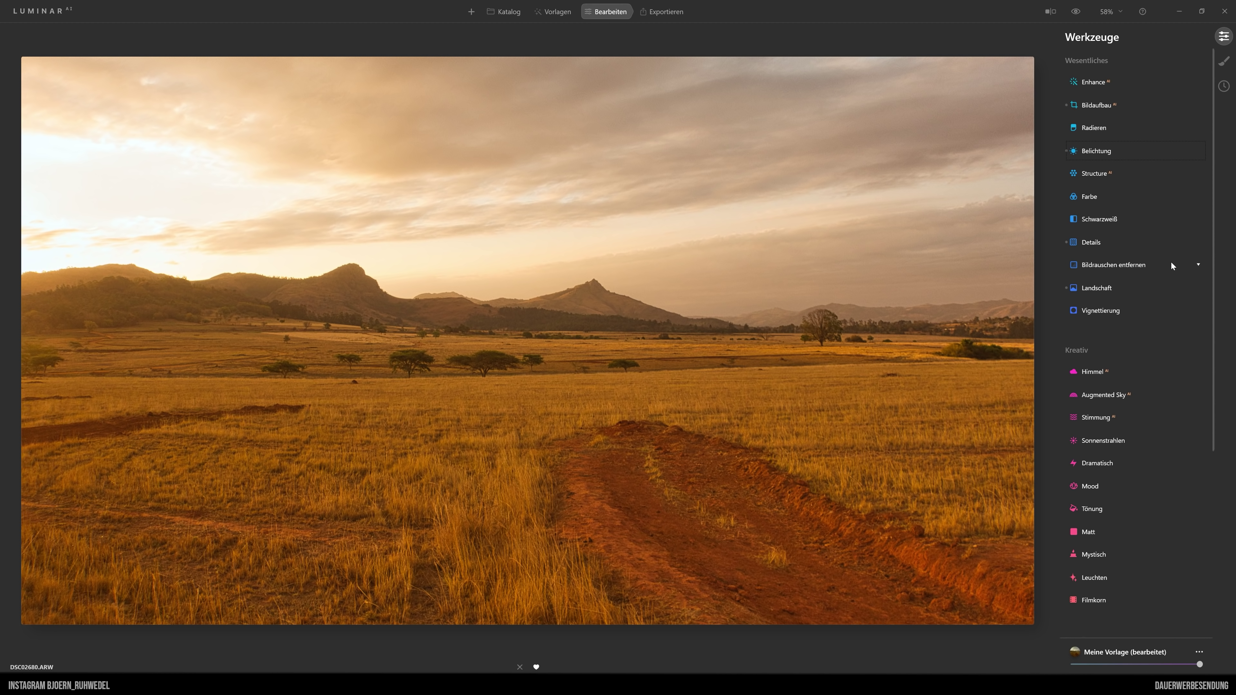
{"action": "scroll", "coordinate": [1169, 263], "scroll_direction": "down", "scroll_amount": 3}
{"action": "scroll", "coordinate": [1169, 263], "scroll_direction": "down", "scroll_amount": 2}
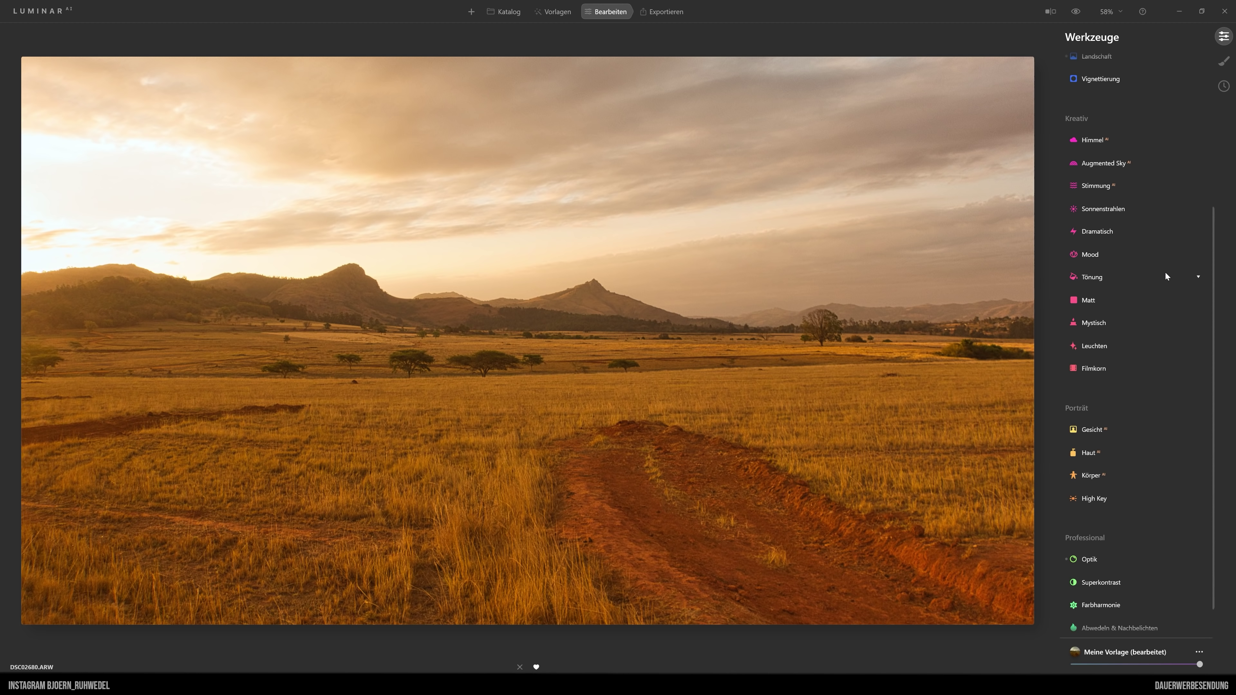
{"action": "scroll", "coordinate": [1164, 272], "scroll_direction": "down", "scroll_amount": 1}
{"action": "scroll", "coordinate": [1163, 277], "scroll_direction": "up", "scroll_amount": 5}
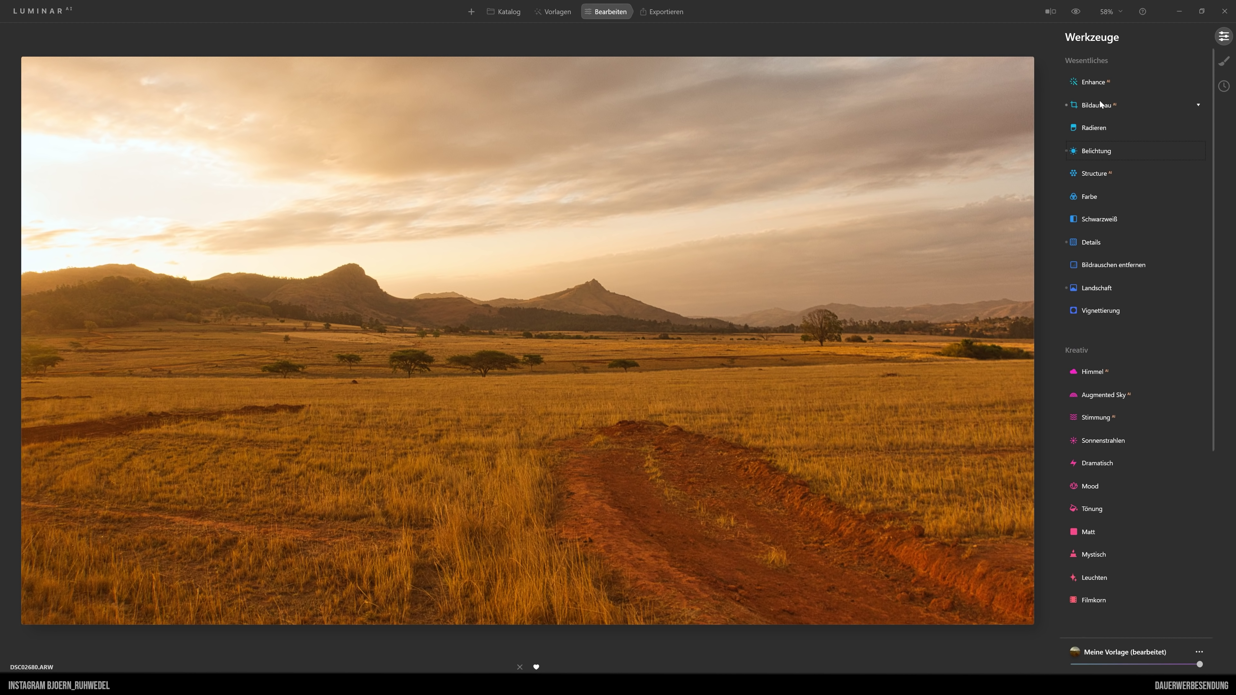
{"action": "left_click", "coordinate": [1098, 83]}
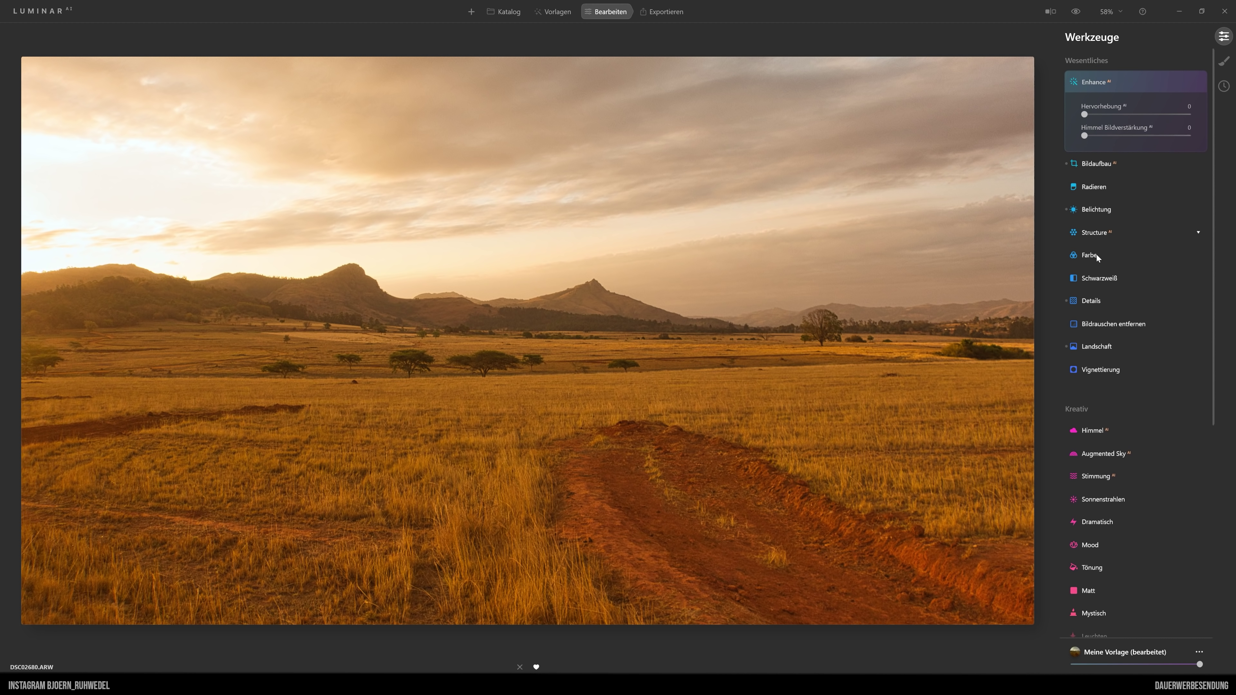
{"action": "left_click", "coordinate": [1099, 211]}
{"action": "scroll", "coordinate": [1120, 389], "scroll_direction": "down", "scroll_amount": 2}
{"action": "scroll", "coordinate": [1110, 438], "scroll_direction": "down", "scroll_amount": 3}
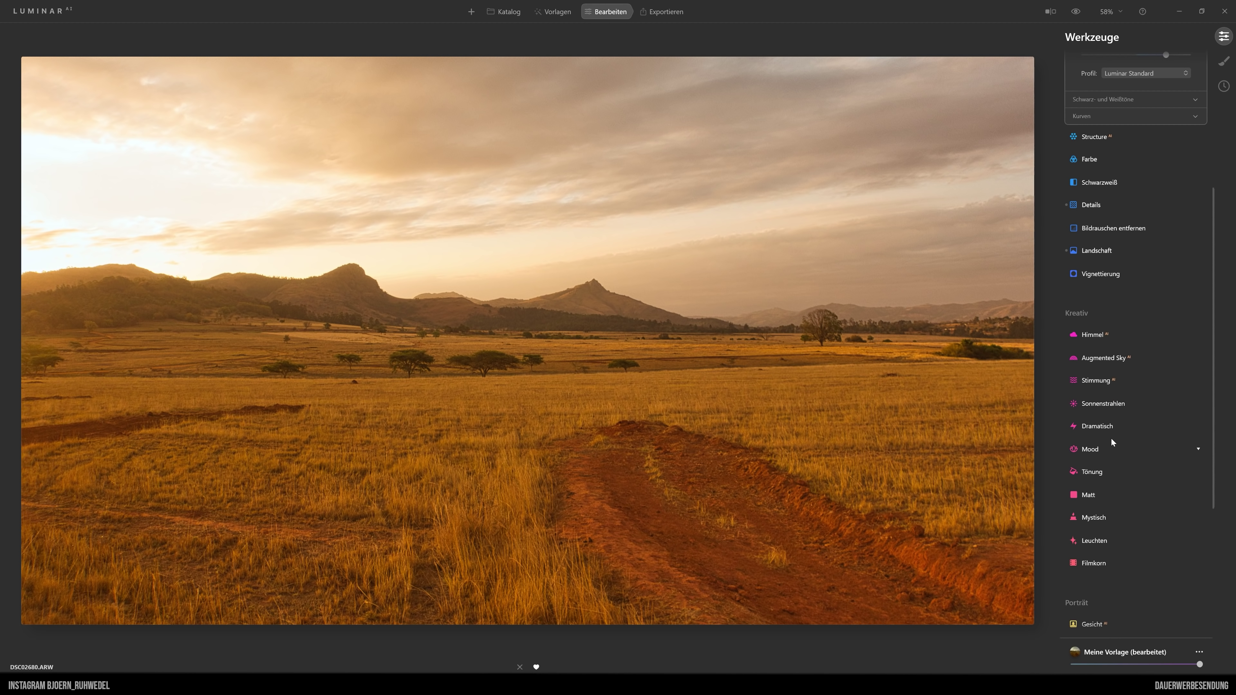
{"action": "left_click", "coordinate": [1099, 403]}
{"action": "left_click", "coordinate": [1100, 472]}
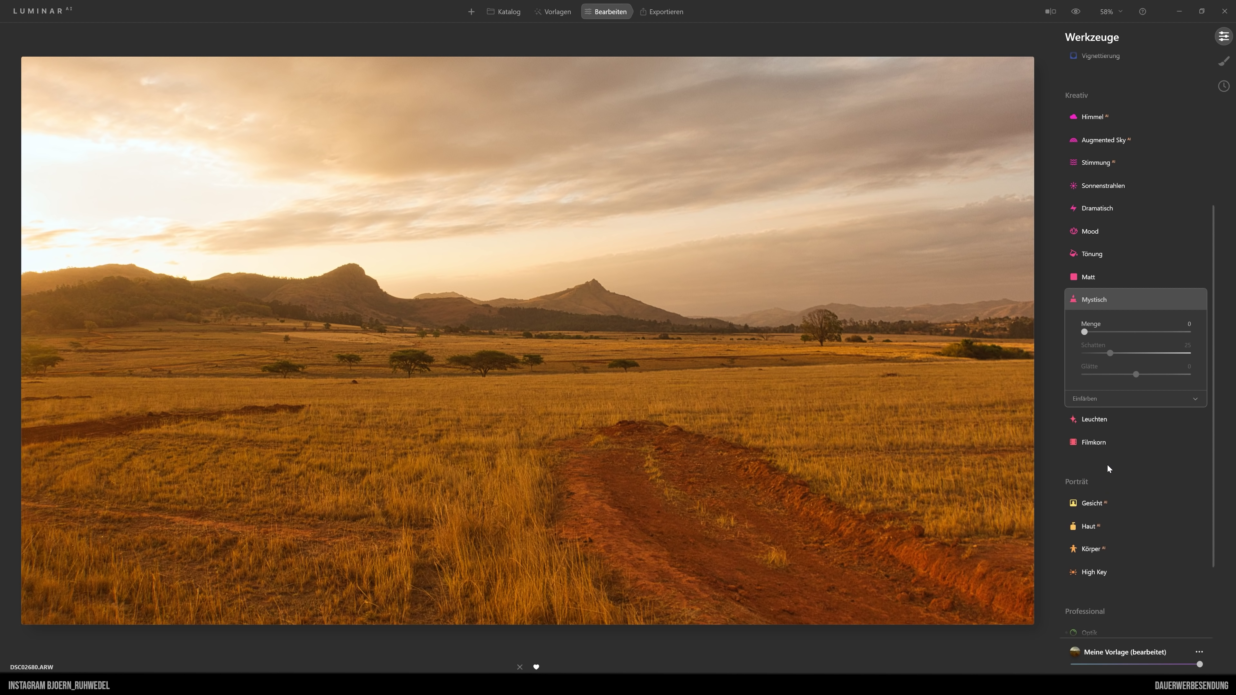
{"action": "left_click", "coordinate": [1099, 436]}
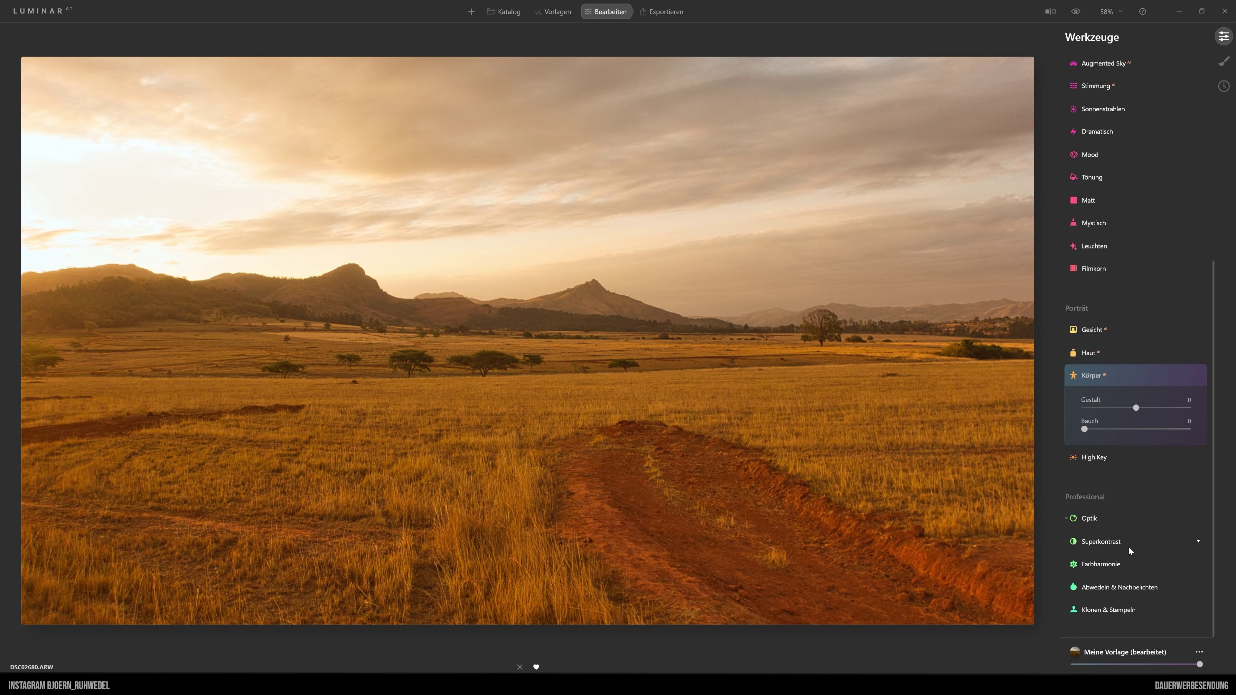
{"action": "left_click", "coordinate": [1101, 566]}
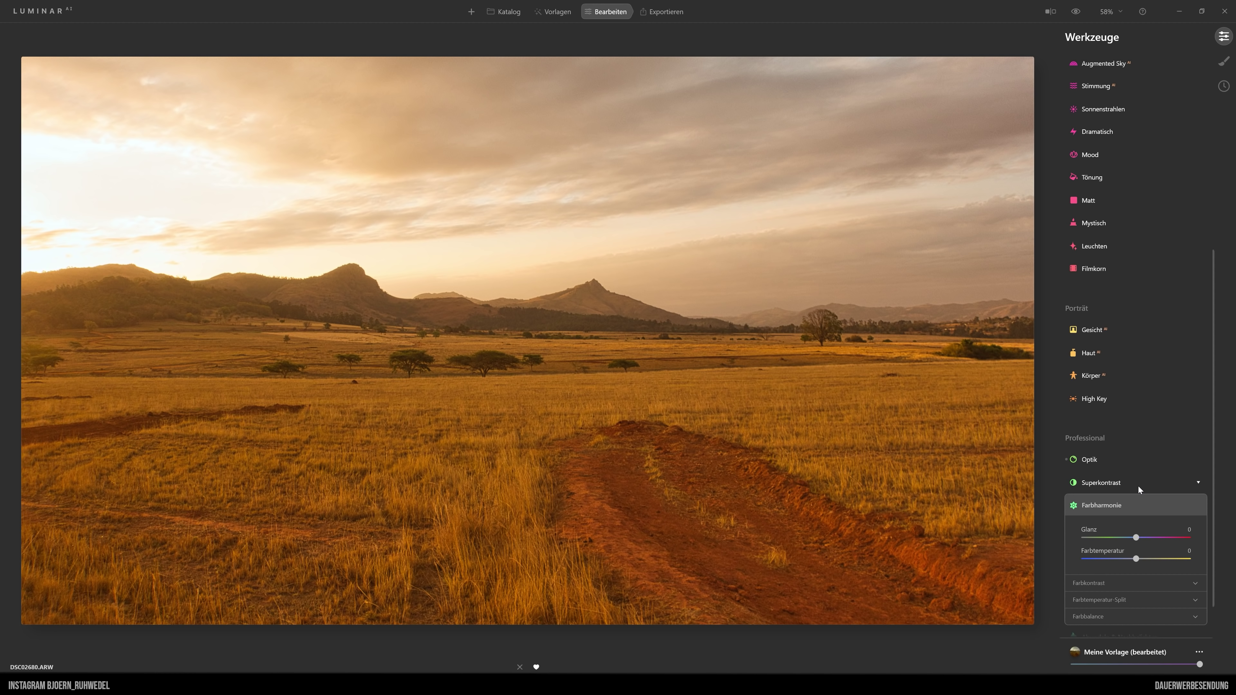
{"action": "left_click", "coordinate": [1112, 507]}
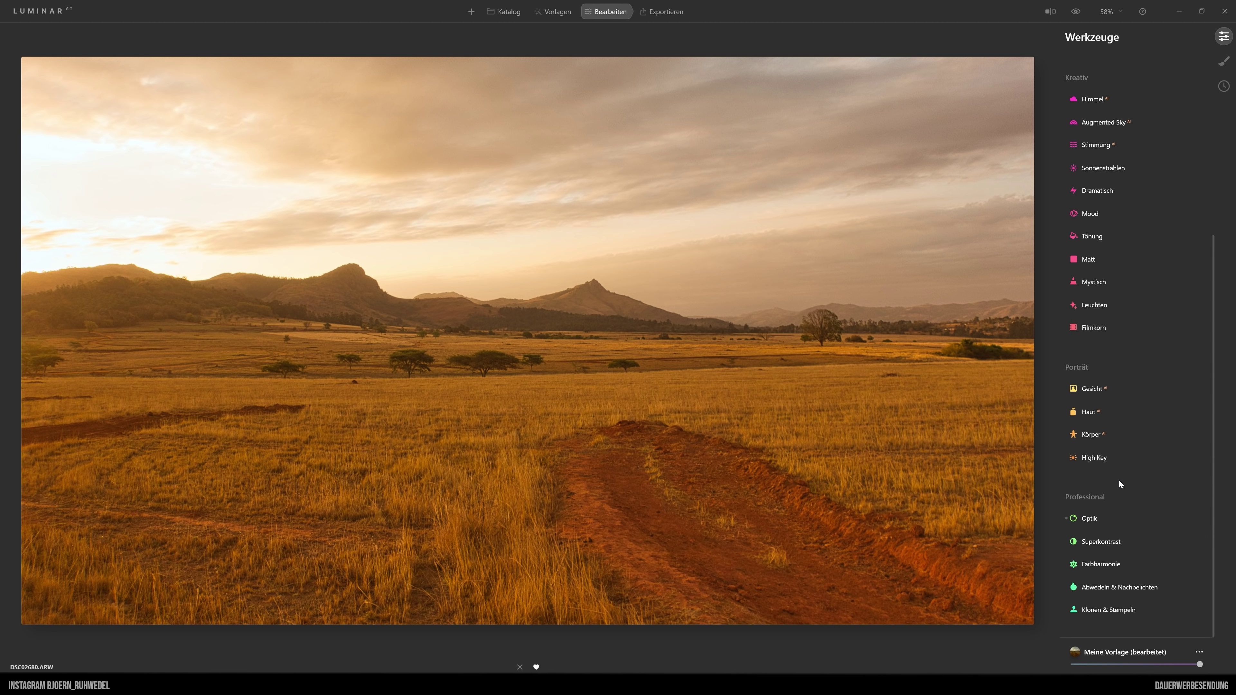
{"action": "scroll", "coordinate": [1119, 409], "scroll_direction": "up", "scroll_amount": 5}
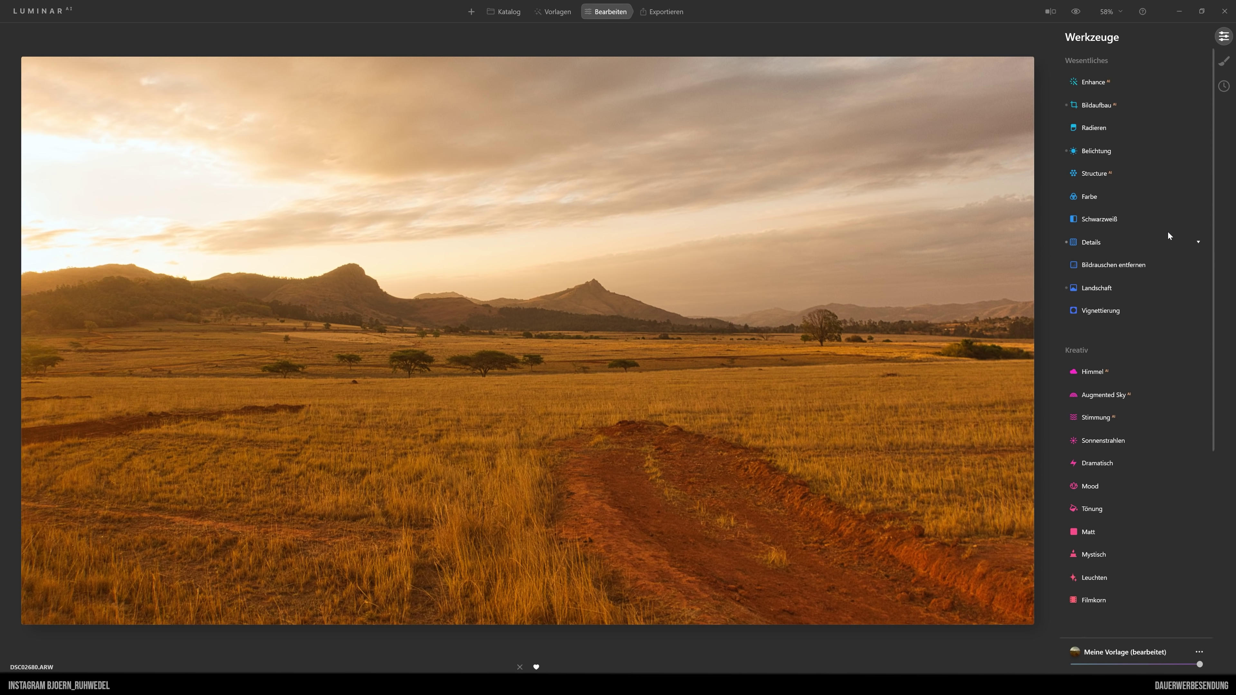
Open the + menu of options for adding a photo
{"action": "left_click", "coordinate": [471, 13]}
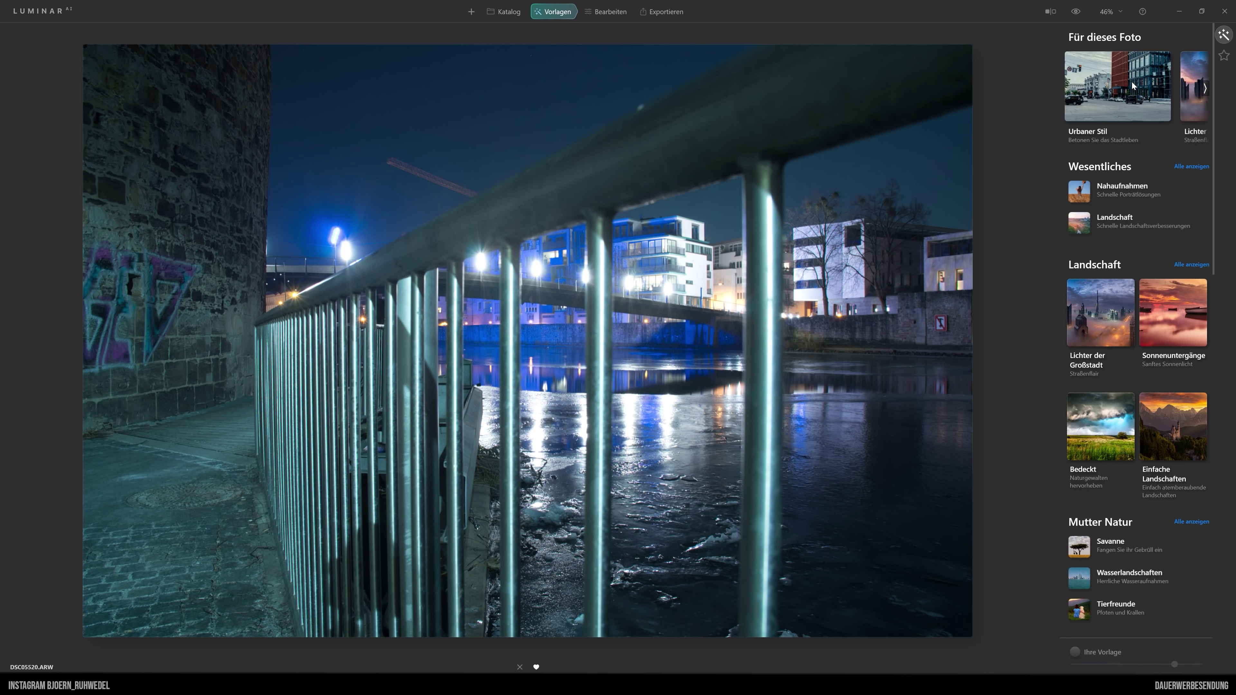
{"action": "left_click", "coordinate": [1205, 90]}
{"action": "left_click", "coordinate": [1206, 89]}
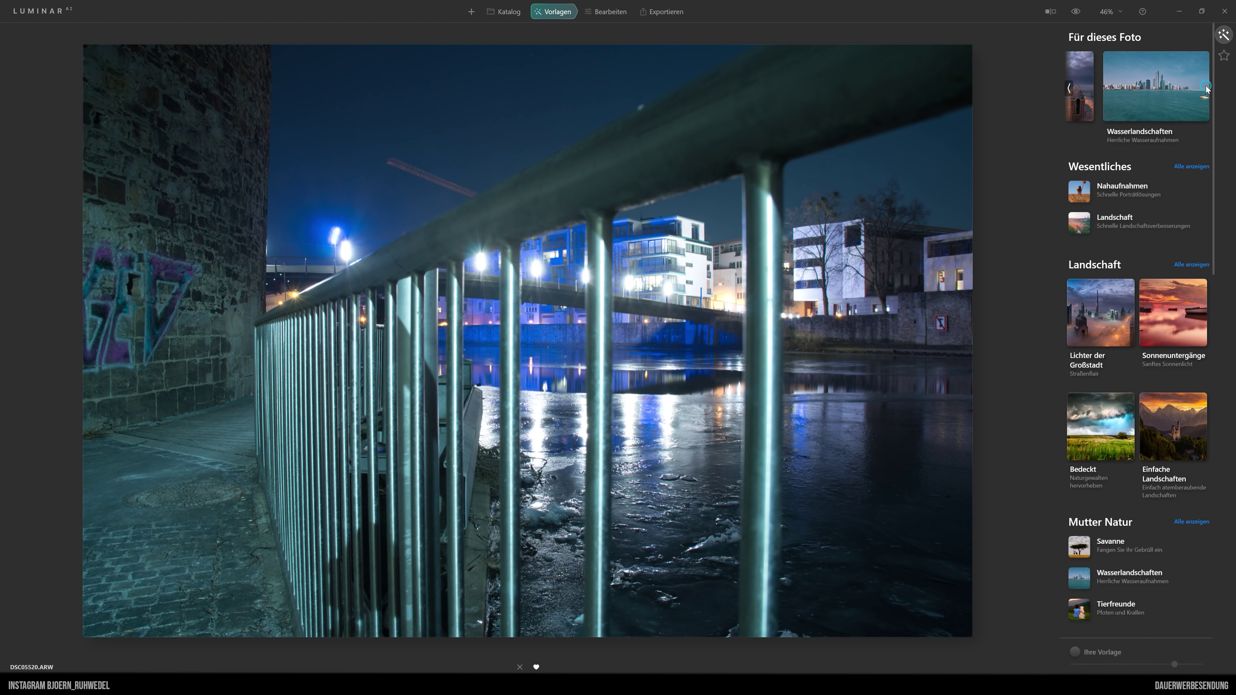
{"action": "left_click", "coordinate": [1068, 89]}
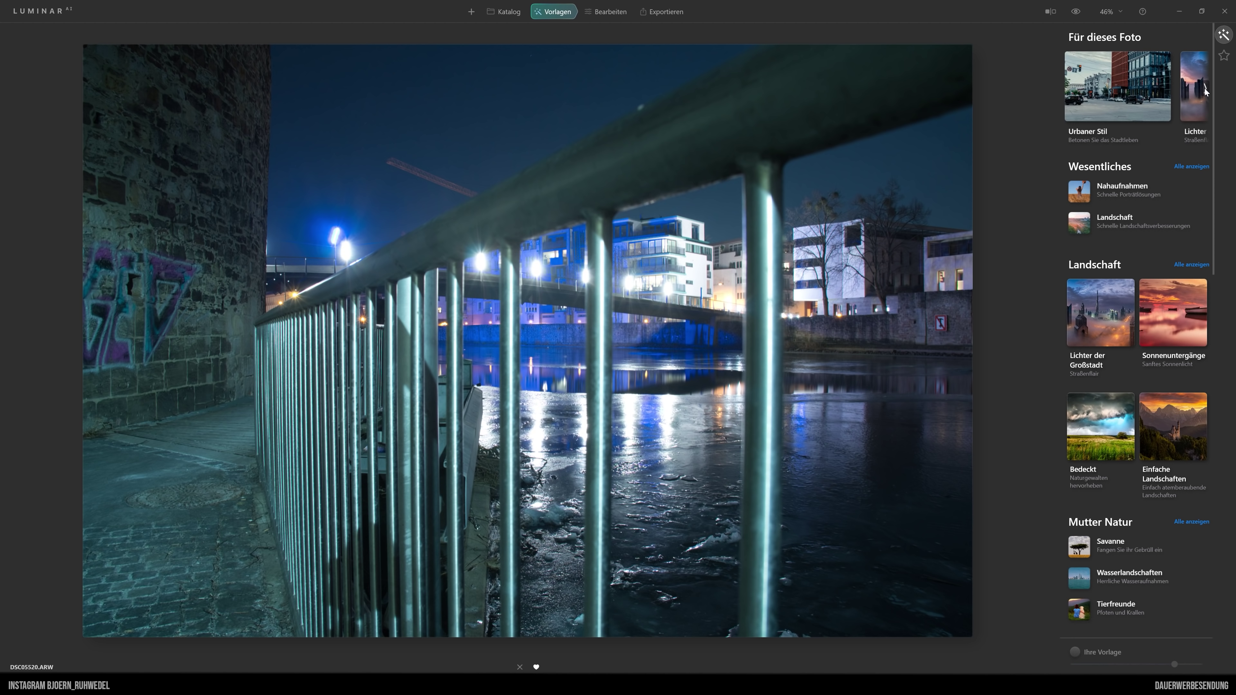
{"action": "left_click", "coordinate": [1205, 91]}
{"action": "left_click", "coordinate": [1204, 91]}
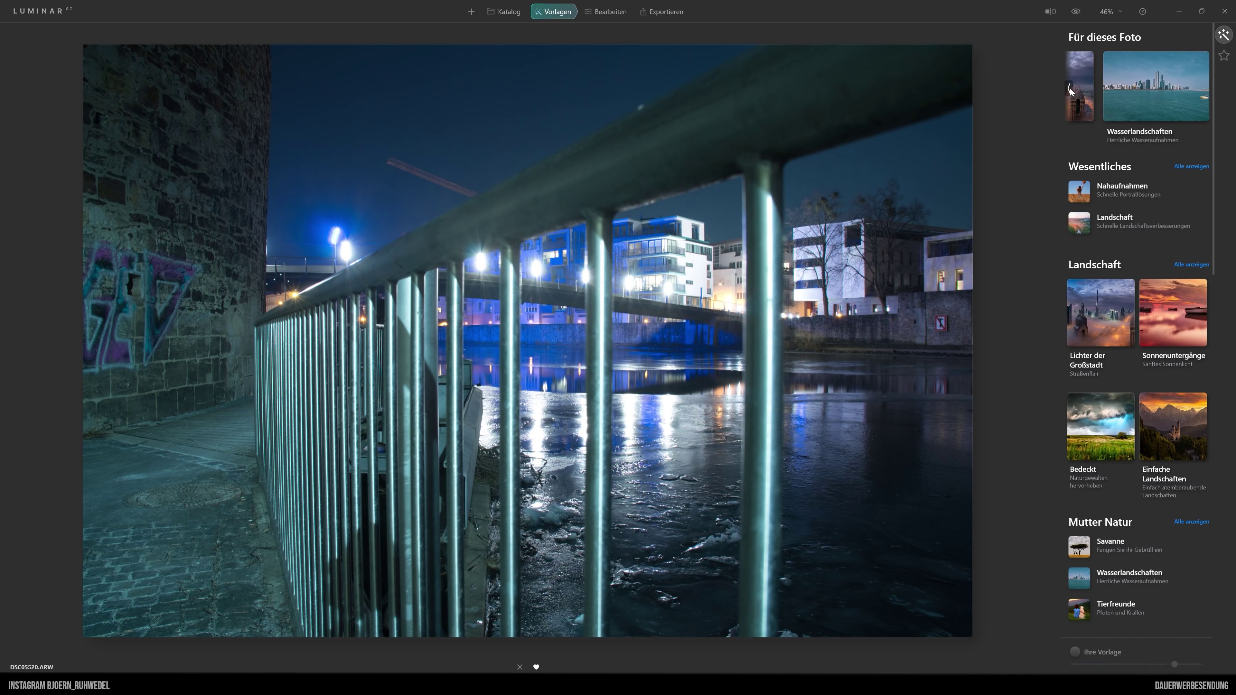
{"action": "left_click", "coordinate": [1069, 89]}
{"action": "left_click", "coordinate": [1069, 89]}
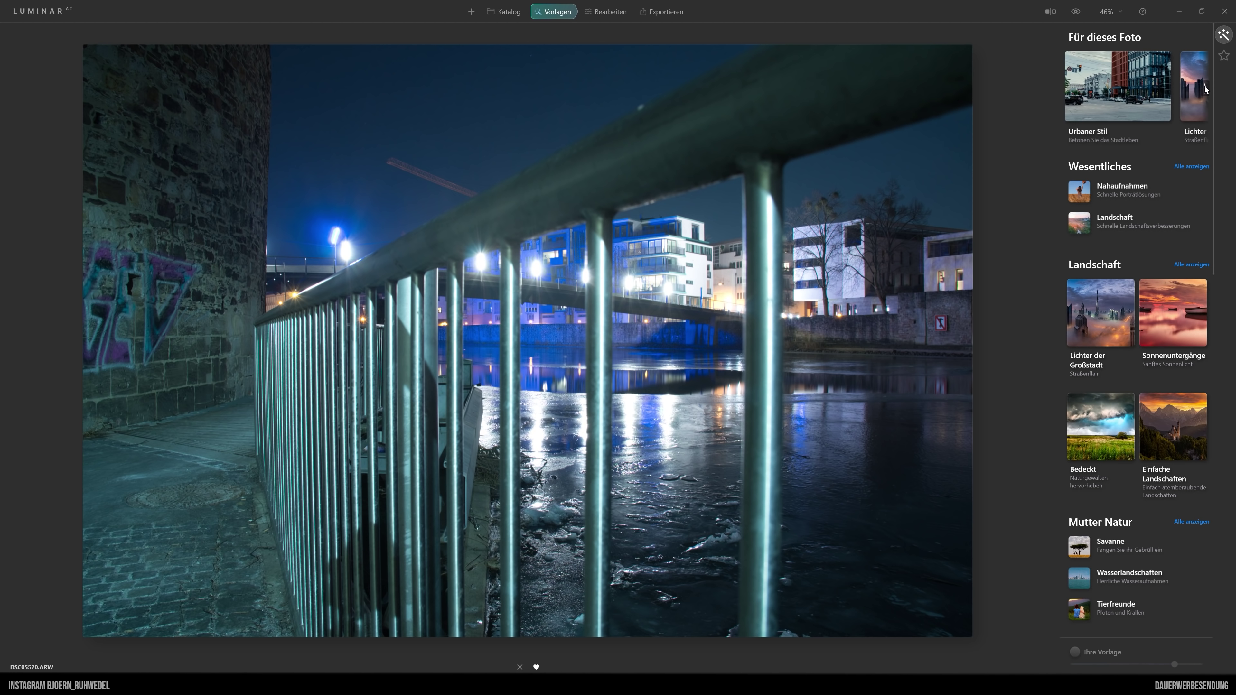
Open the railing photo in Bearbeiten and expand the Kreativ Tönung settings
{"action": "left_click", "coordinate": [608, 12]}
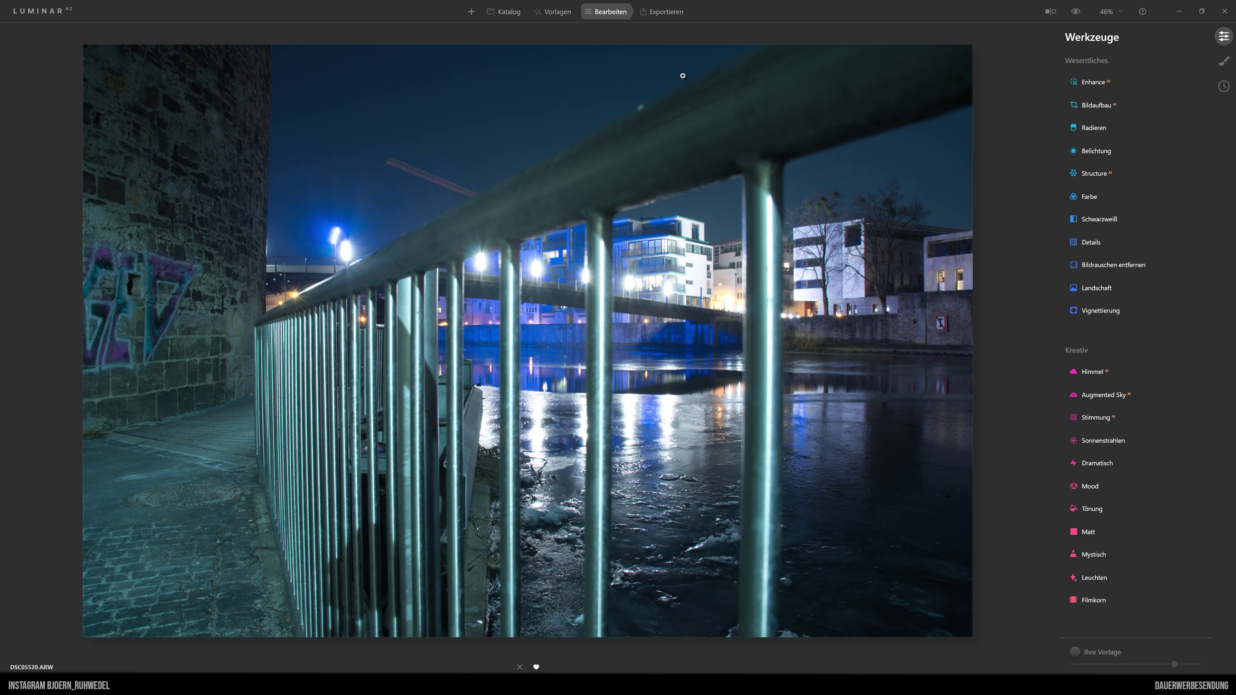
{"action": "scroll", "coordinate": [1091, 326], "scroll_direction": "down", "scroll_amount": 4}
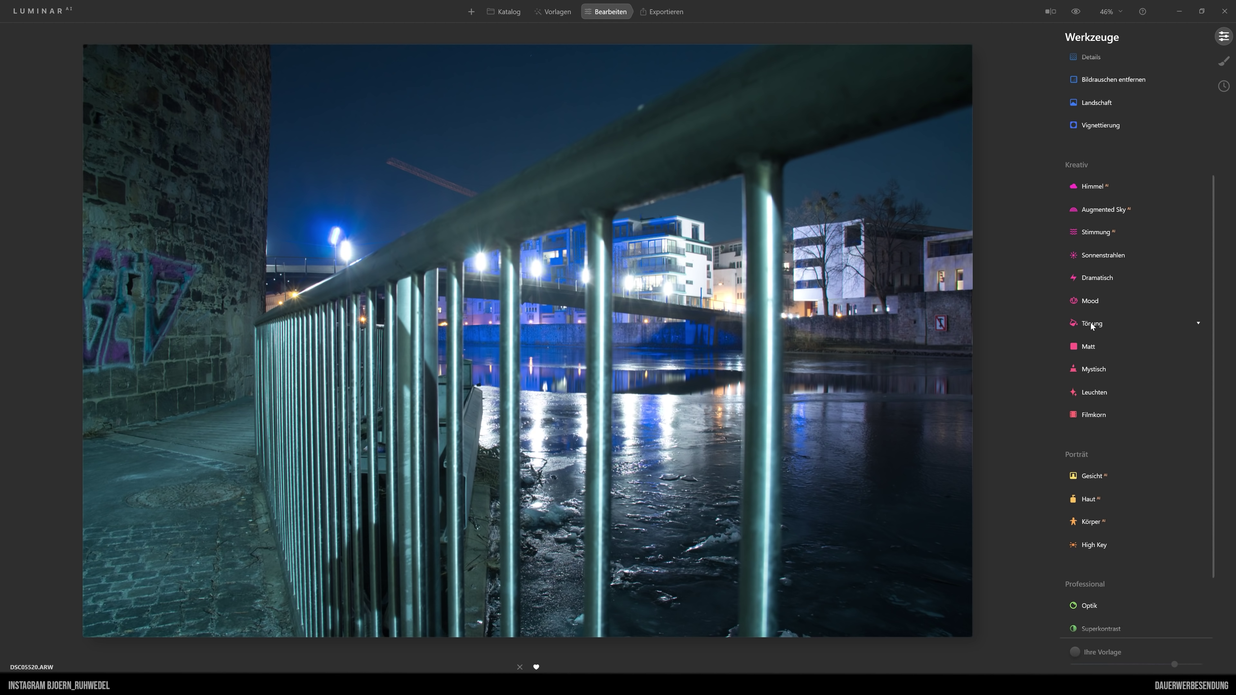
{"action": "left_click", "coordinate": [1091, 324]}
Toggle Tönung between Lichter and Schatten, leaving Schatten selected
{"action": "scroll", "coordinate": [1151, 310], "scroll_direction": "down", "scroll_amount": 1}
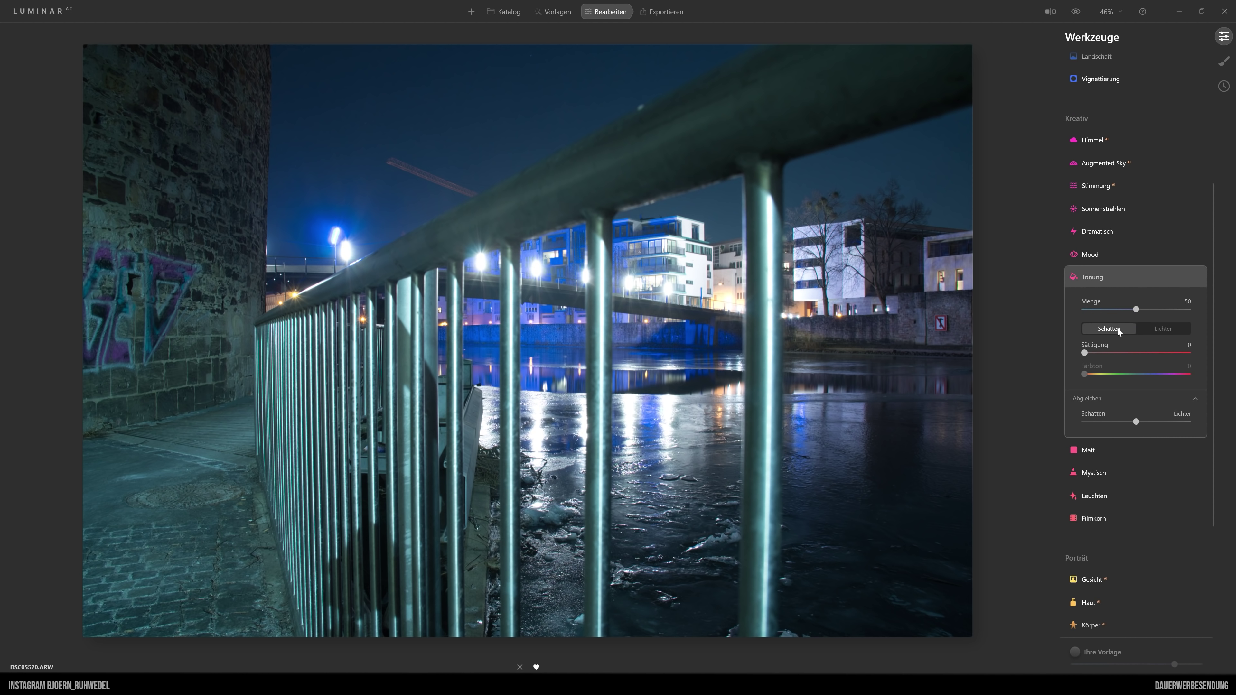
{"action": "left_click", "coordinate": [1164, 328]}
{"action": "left_click", "coordinate": [1112, 328]}
{"action": "left_click", "coordinate": [1164, 329]}
{"action": "left_click", "coordinate": [1111, 330]}
Collapse Tönung and compare the railing photo with its original using Vorschau
{"action": "left_click", "coordinate": [1096, 275]}
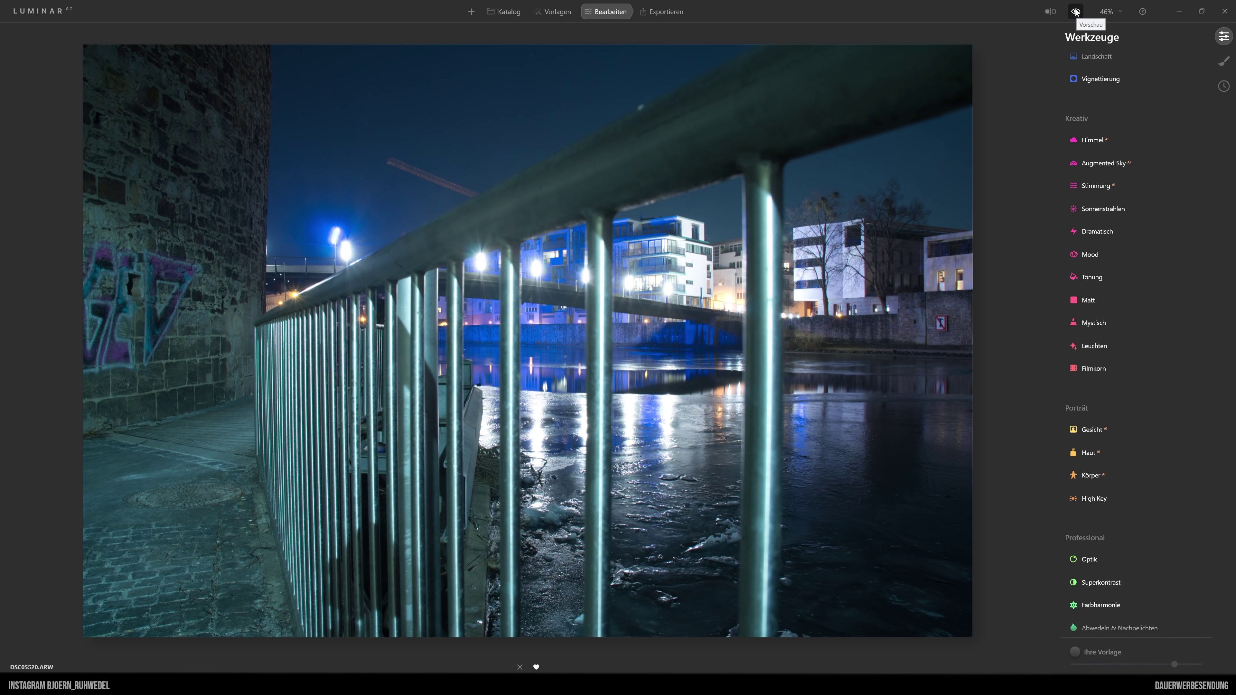
{"action": "left_click", "coordinate": [1076, 11]}
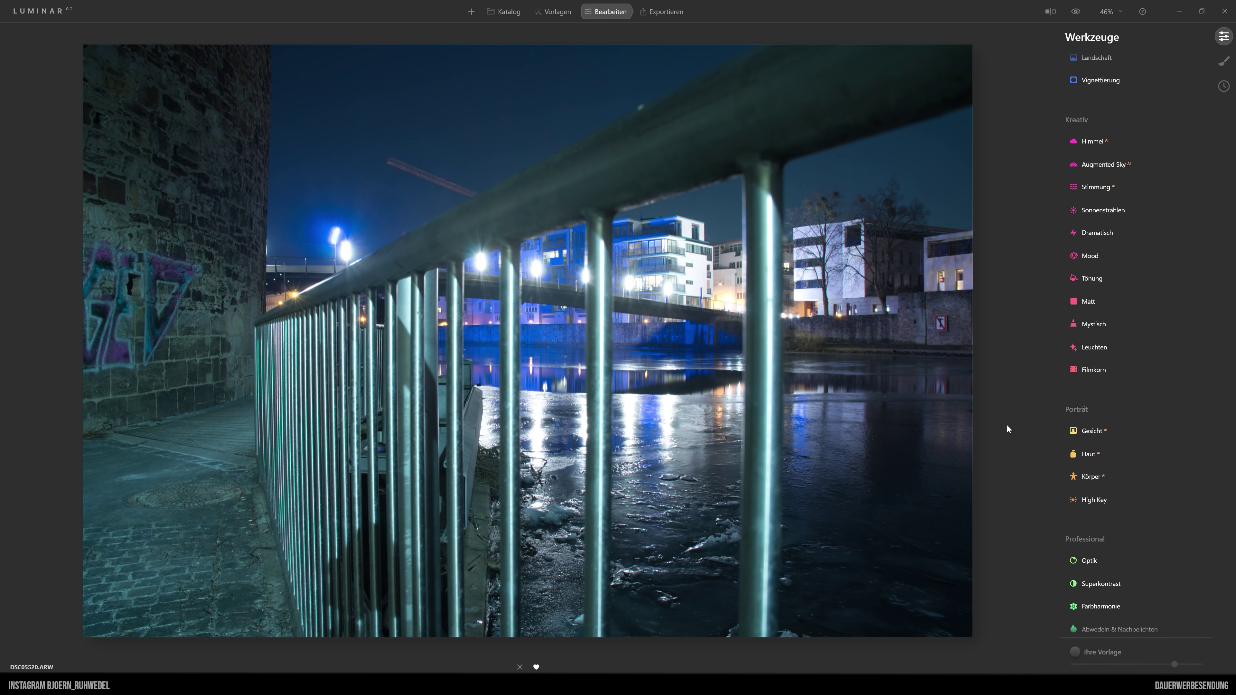
Show the Vorlagen suggestions for the railing photo, including Urbaner Stil and Landschaft
{"action": "left_click", "coordinate": [554, 12]}
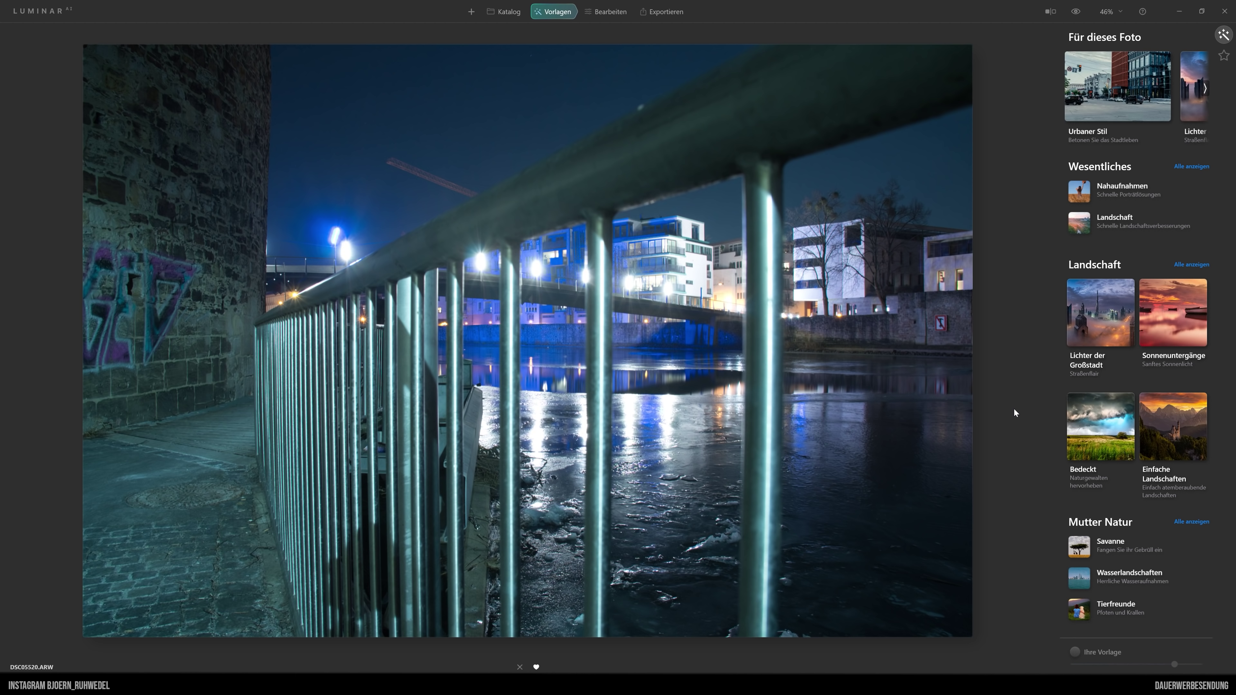
Show the Exportieren panel with disk, Mail, SmugMug and 500px options
{"action": "left_click", "coordinate": [662, 11]}
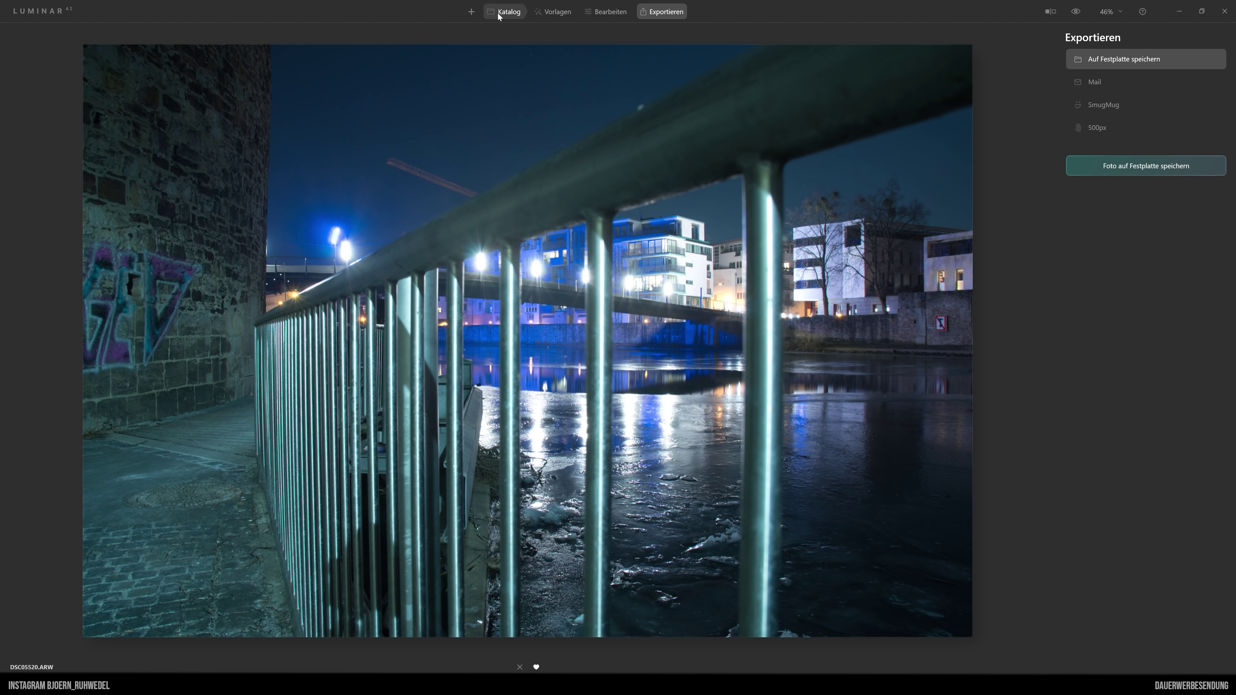
Return the railing photo to Bearbeiten, opening and dismissing the Luminar logo menu
{"action": "left_click", "coordinate": [605, 12]}
{"action": "left_click", "coordinate": [37, 11]}
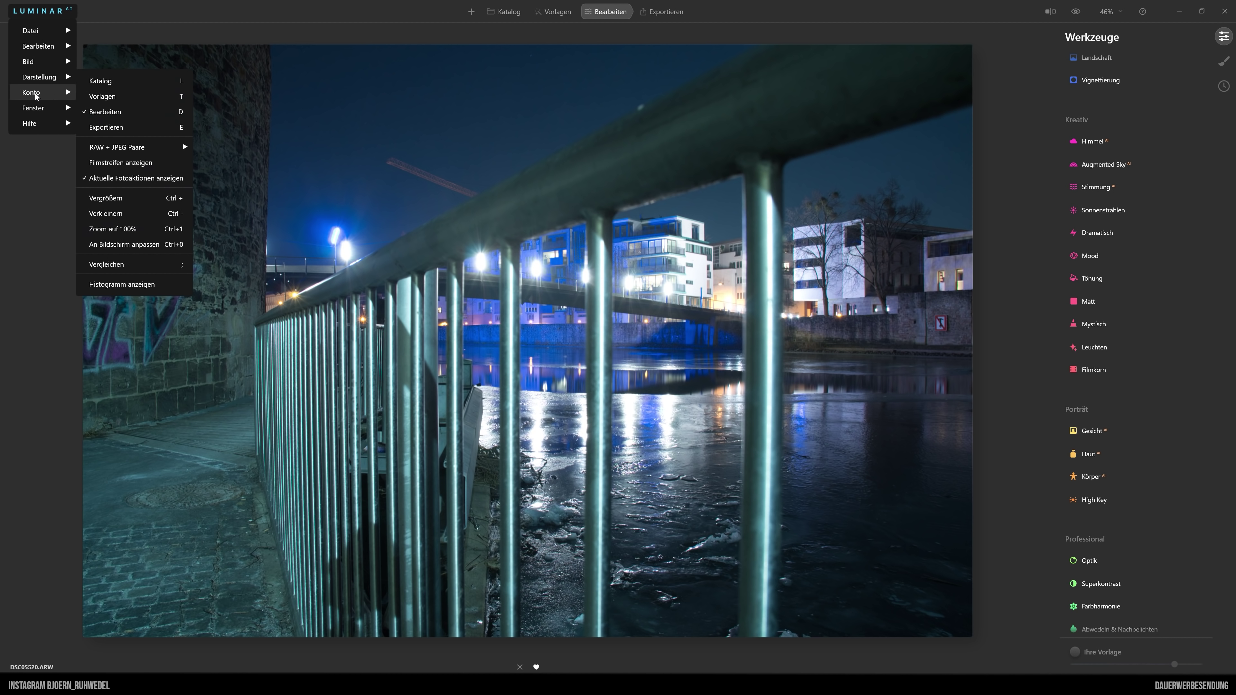
{"action": "mouse_move", "coordinate": [32, 91]}
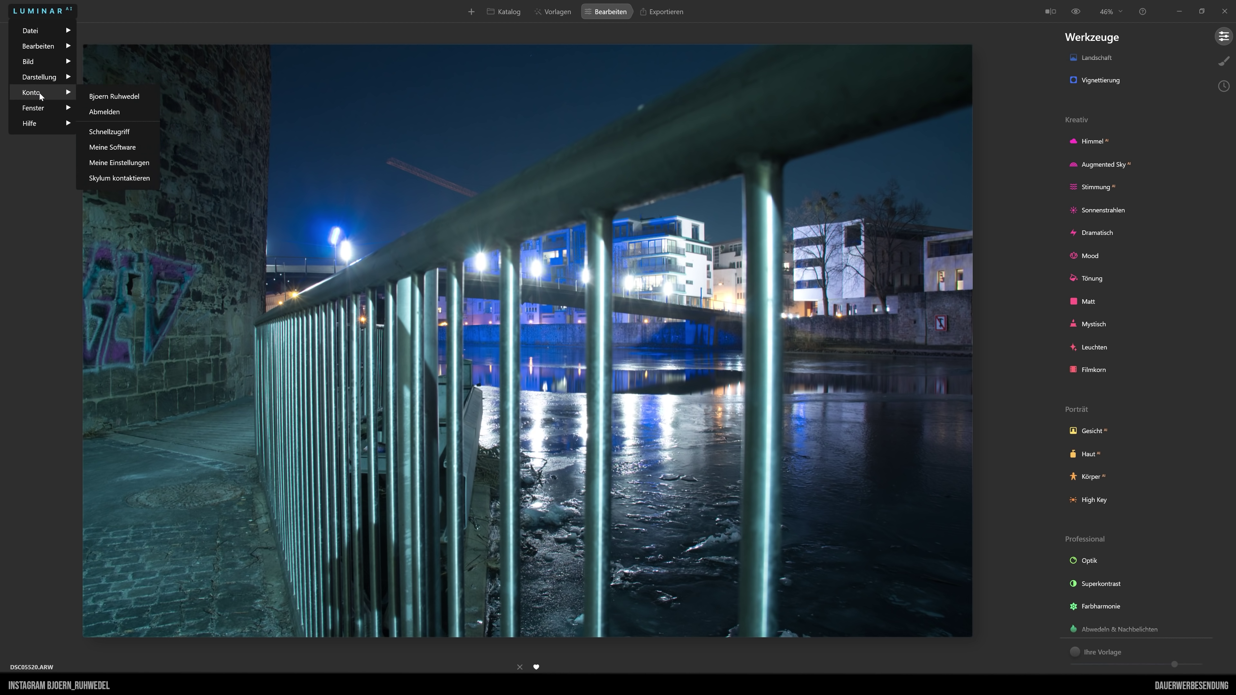
{"action": "left_click", "coordinate": [837, 163]}
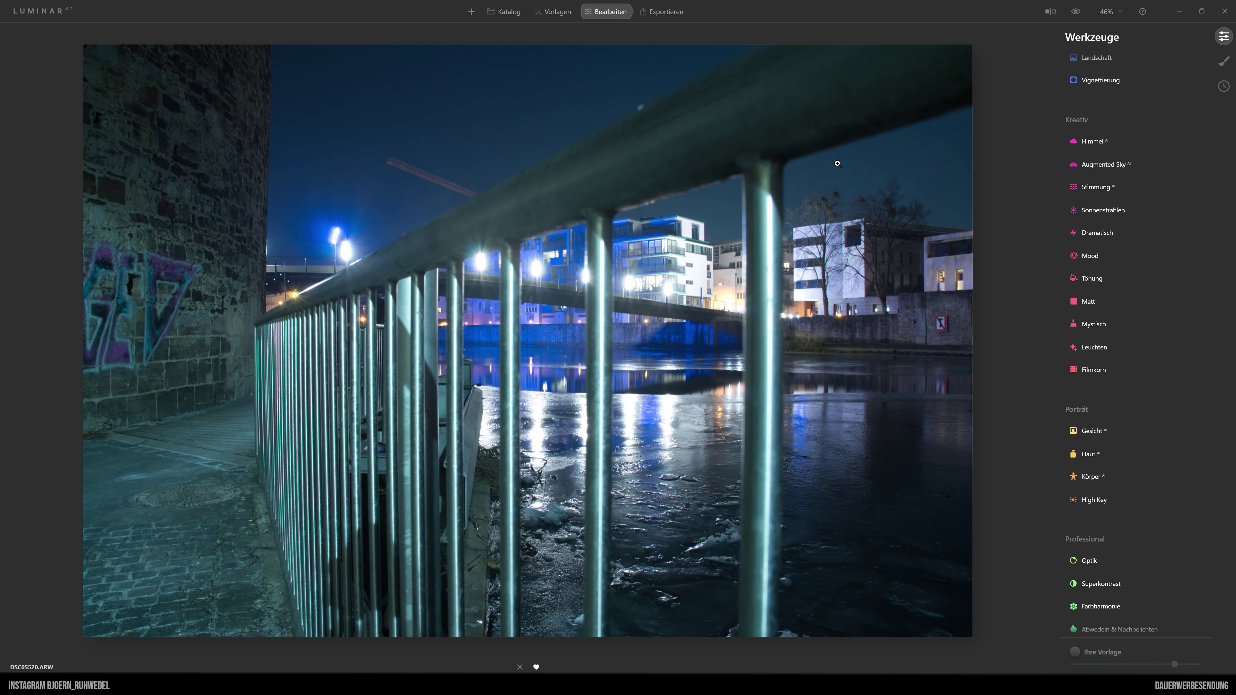